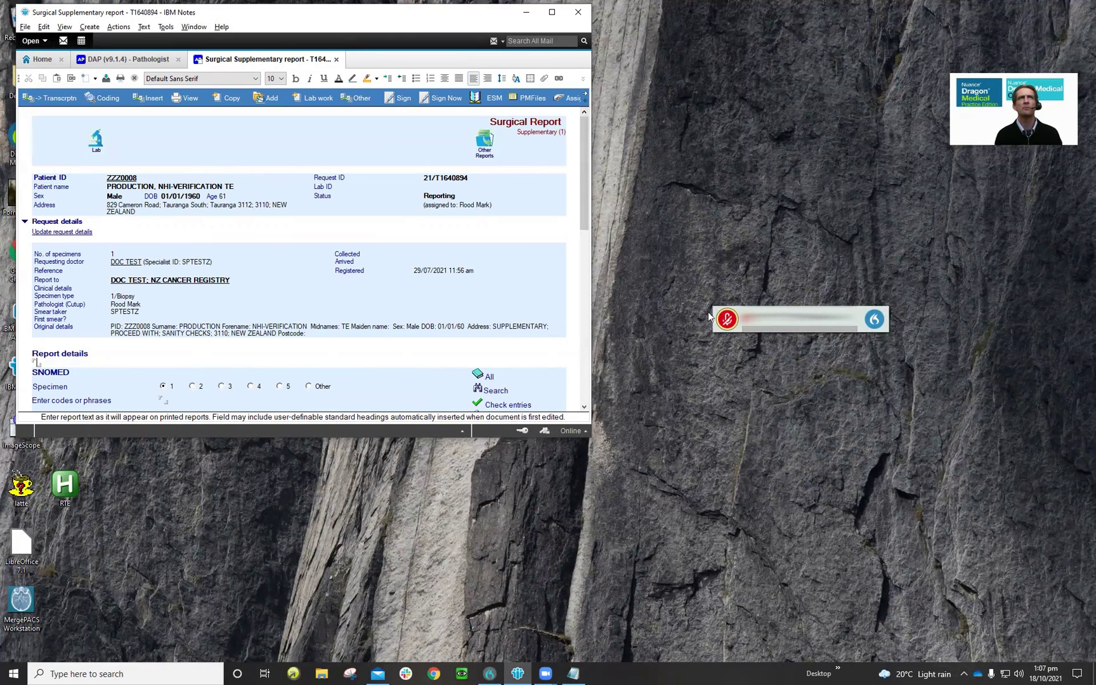
- Dictate the breast microscopic synoptic template into Report details and select all of its text
left_click(727, 319)
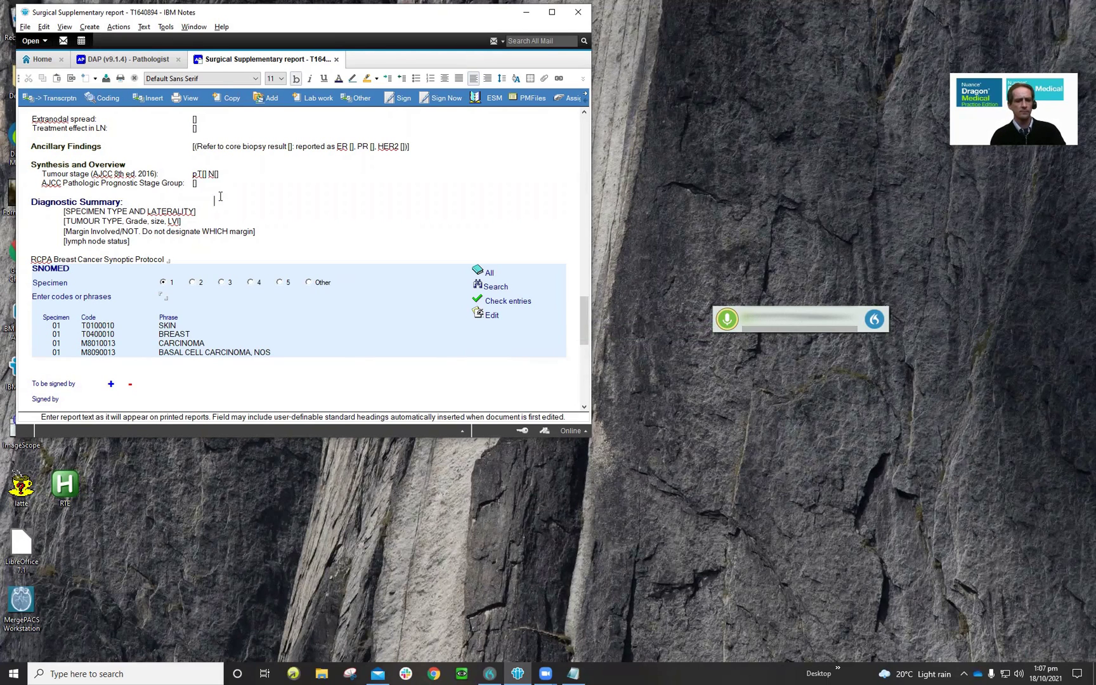
key("ctrl+a")
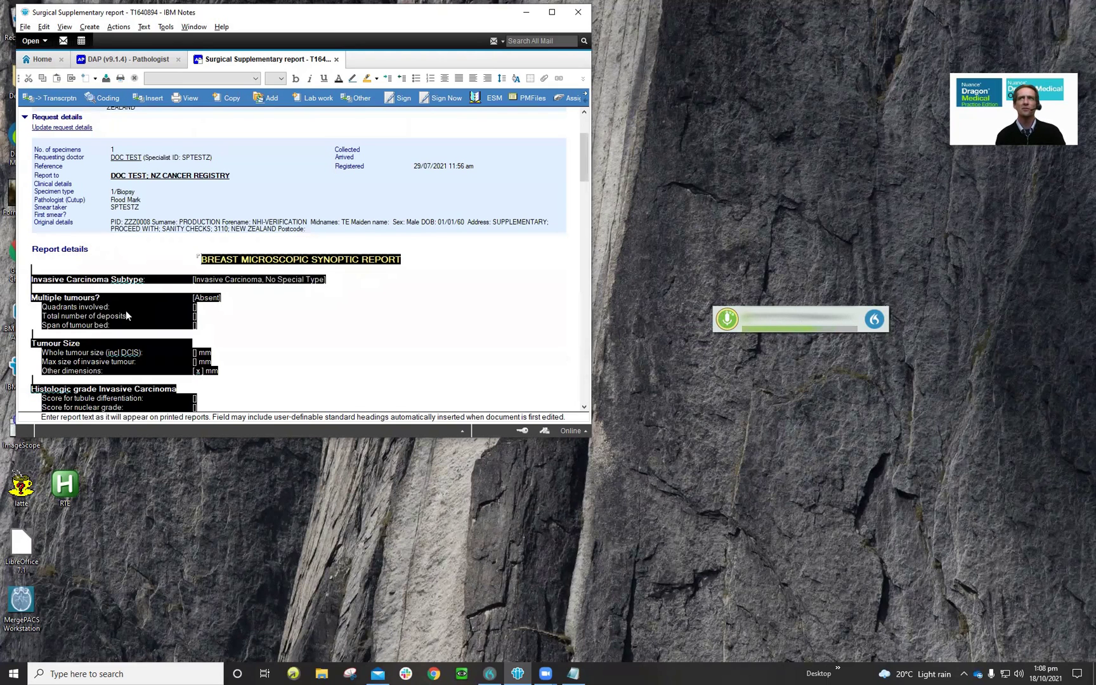
left_click(727, 319)
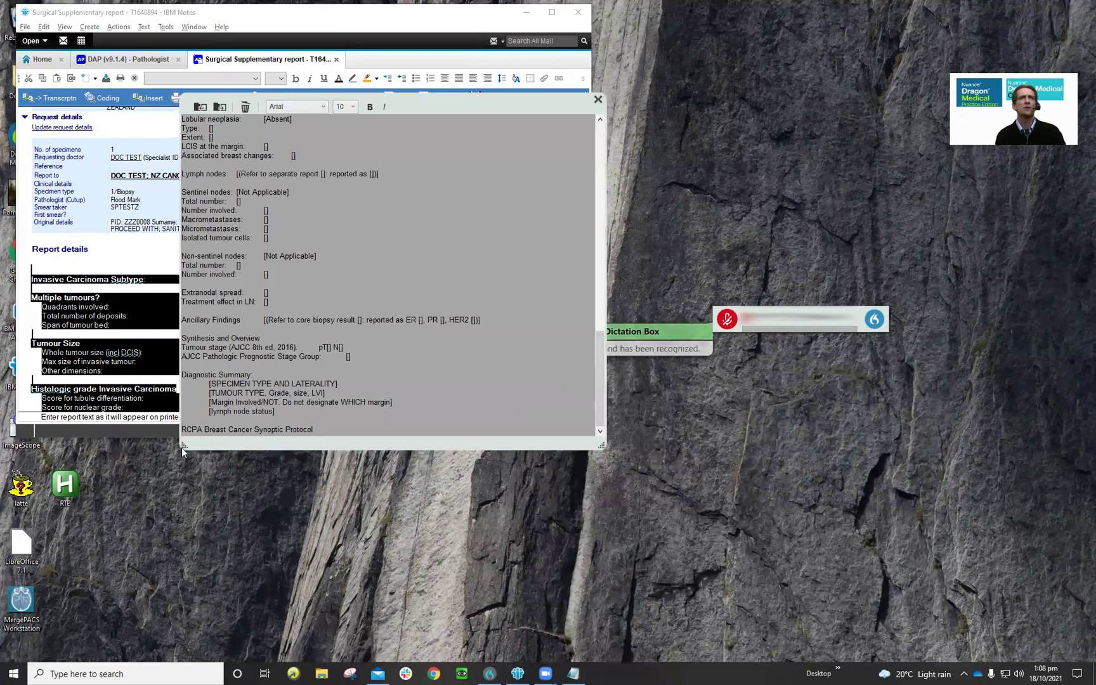
left_click_drag(183, 446, 88, 582)
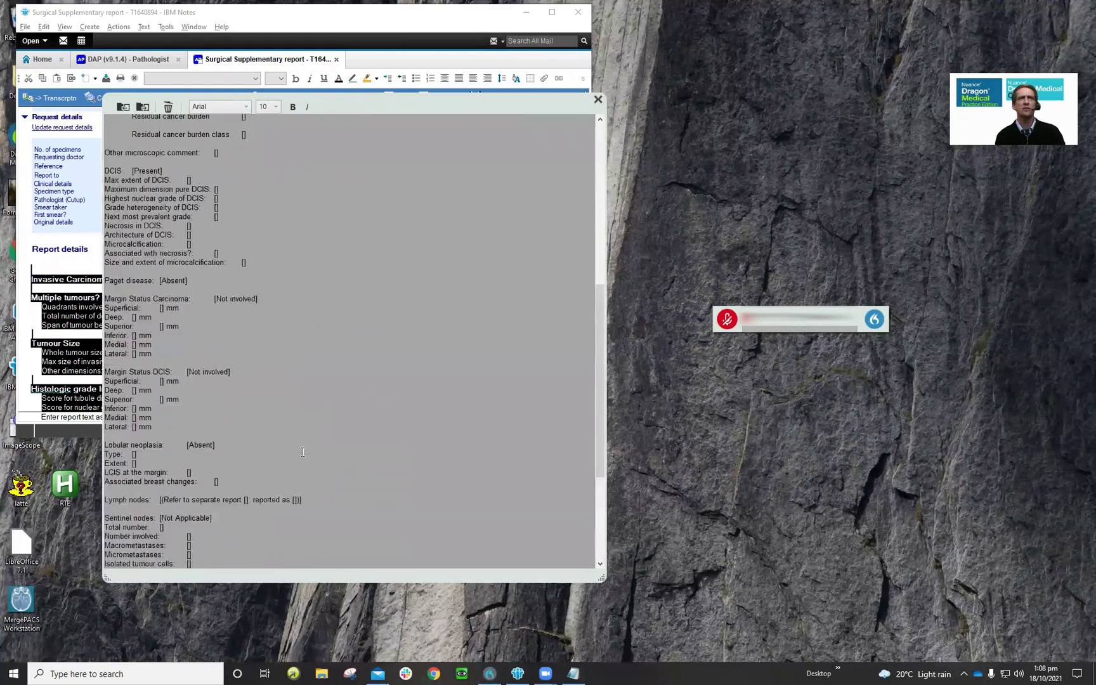
scroll(303, 452, "up", 12)
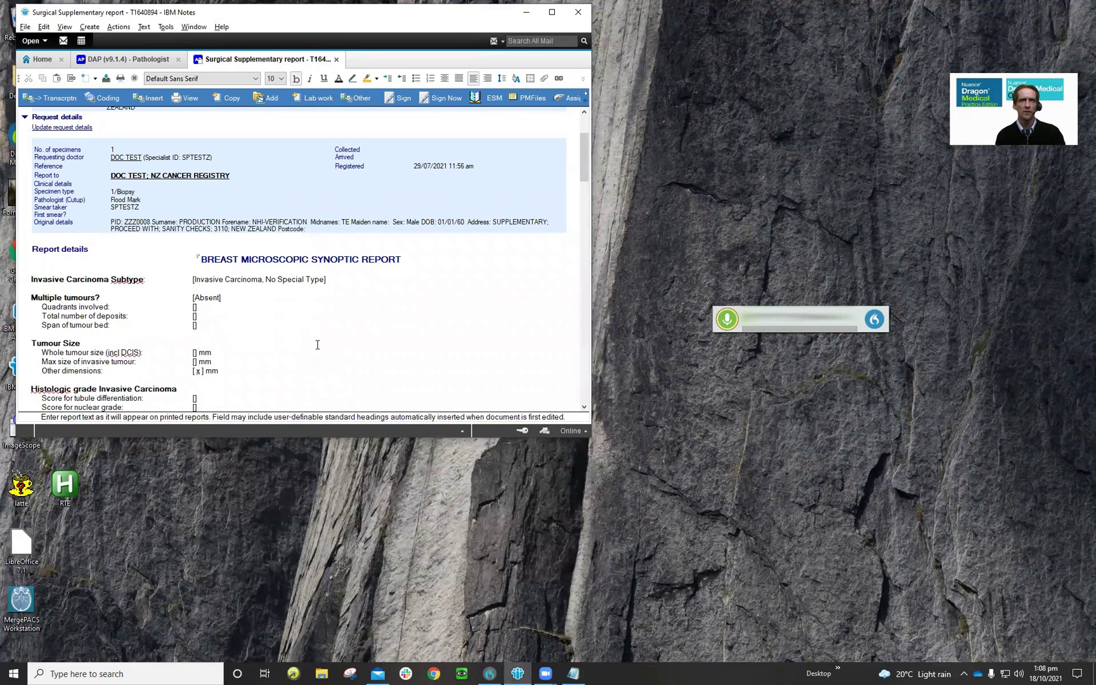
- Transfer the whole synoptic report back as plain text, turn dictation off, and return to the top
key("ctrl+a")
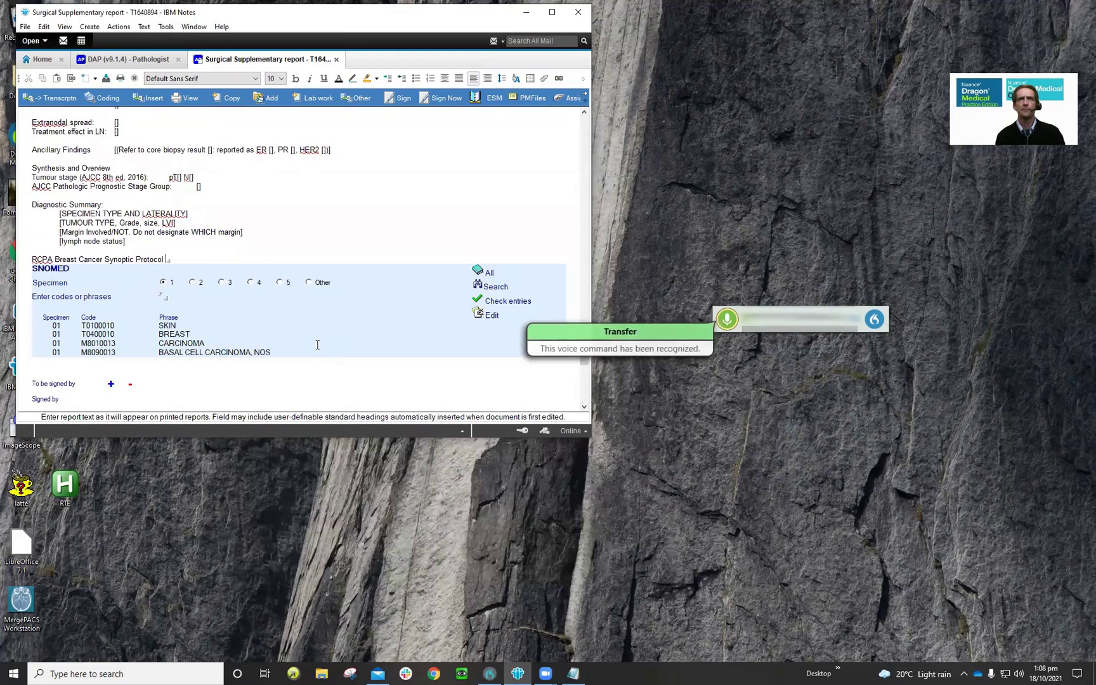
left_click(727, 322)
scroll(371, 290, "up", 9)
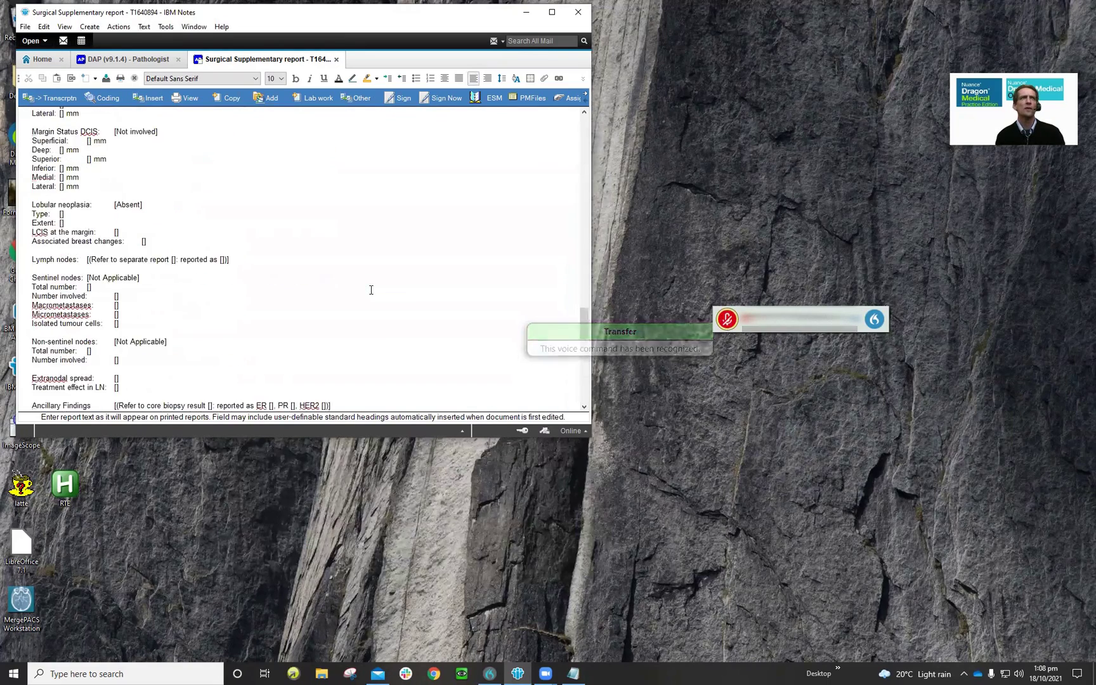
scroll(371, 290, "up", 20)
scroll(371, 290, "up", 20)
scroll(371, 290, "up", 20)
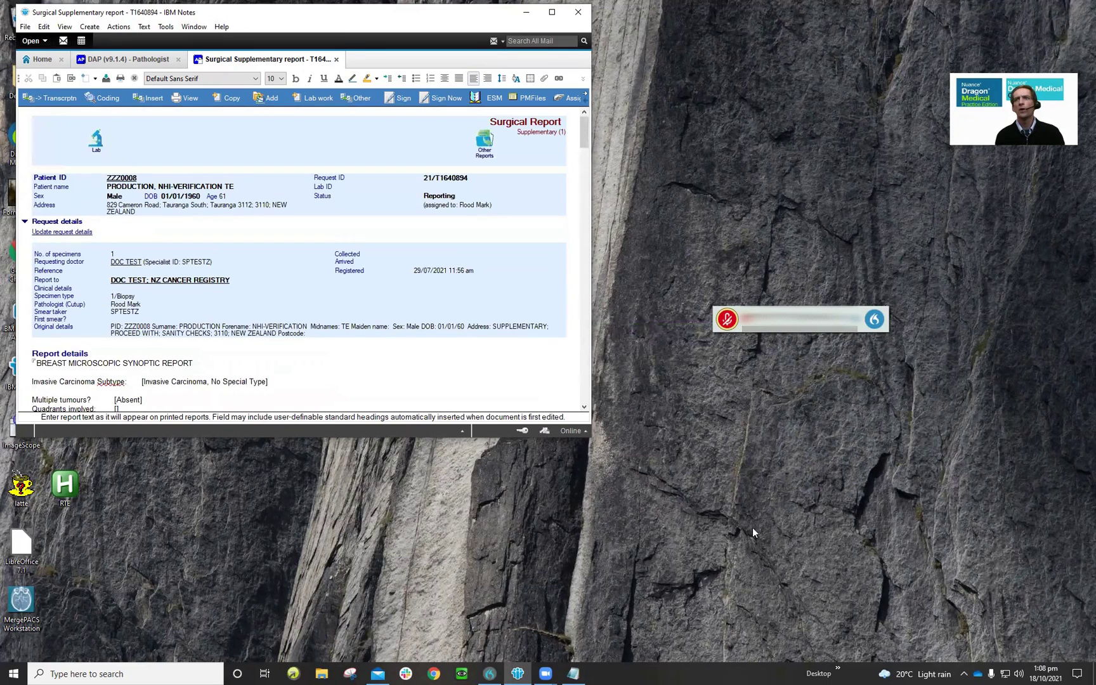
- Delete all existing Report details text and turn dictation back on to reinsert the template
left_click(66, 493)
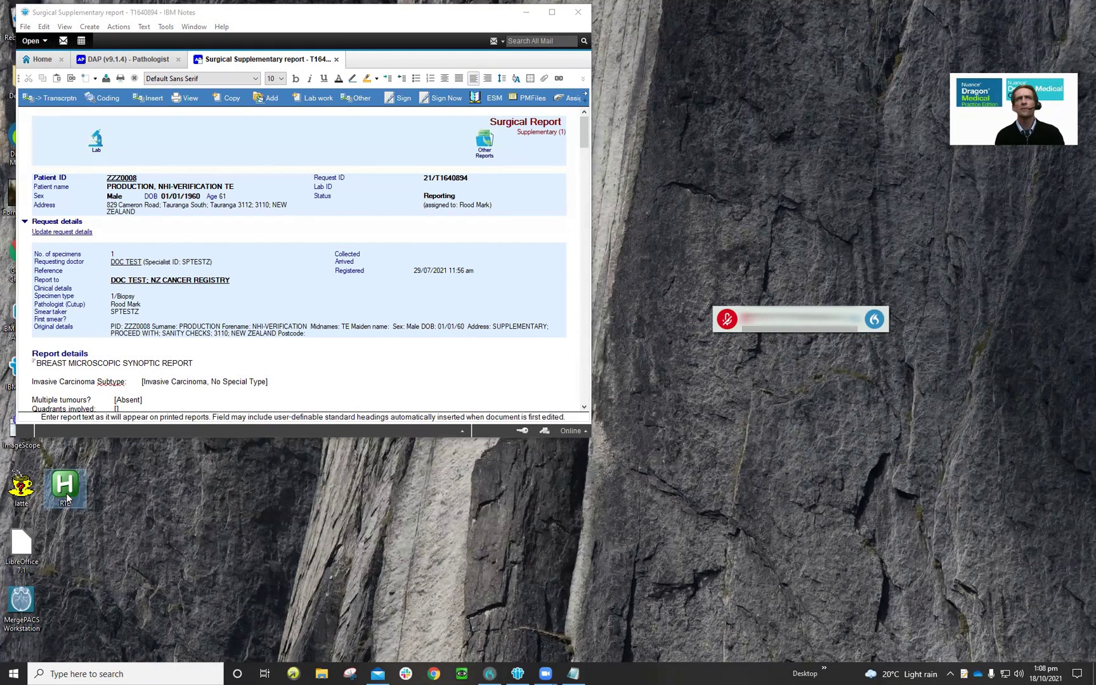
left_click(330, 371)
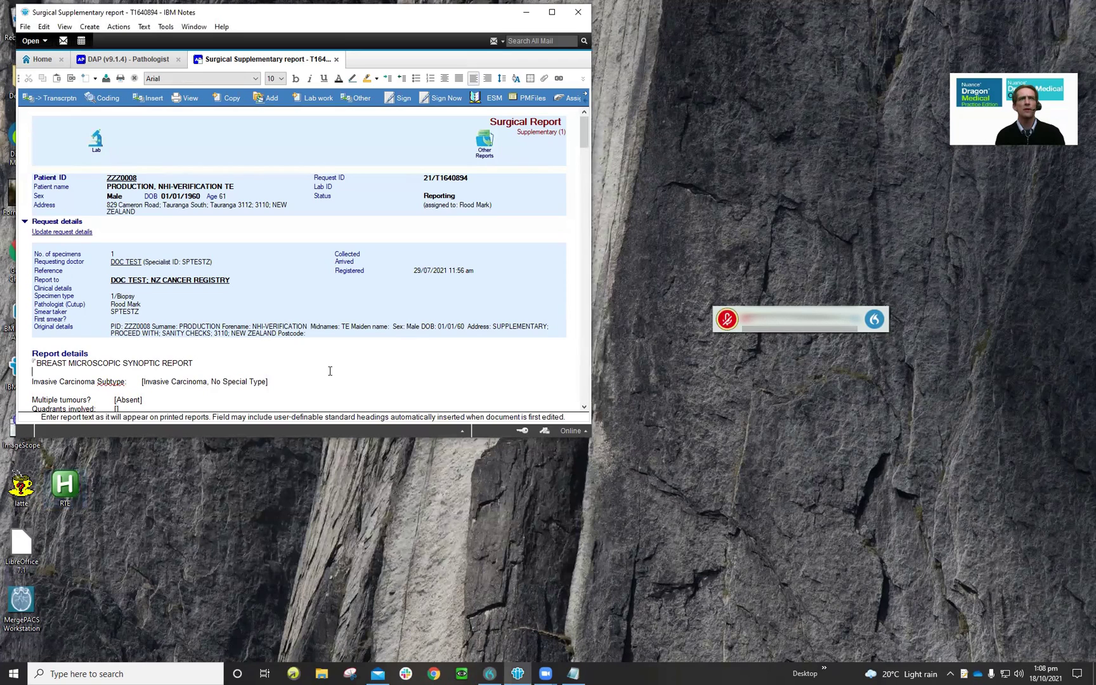
key("ctrl+a")
key("Delete")
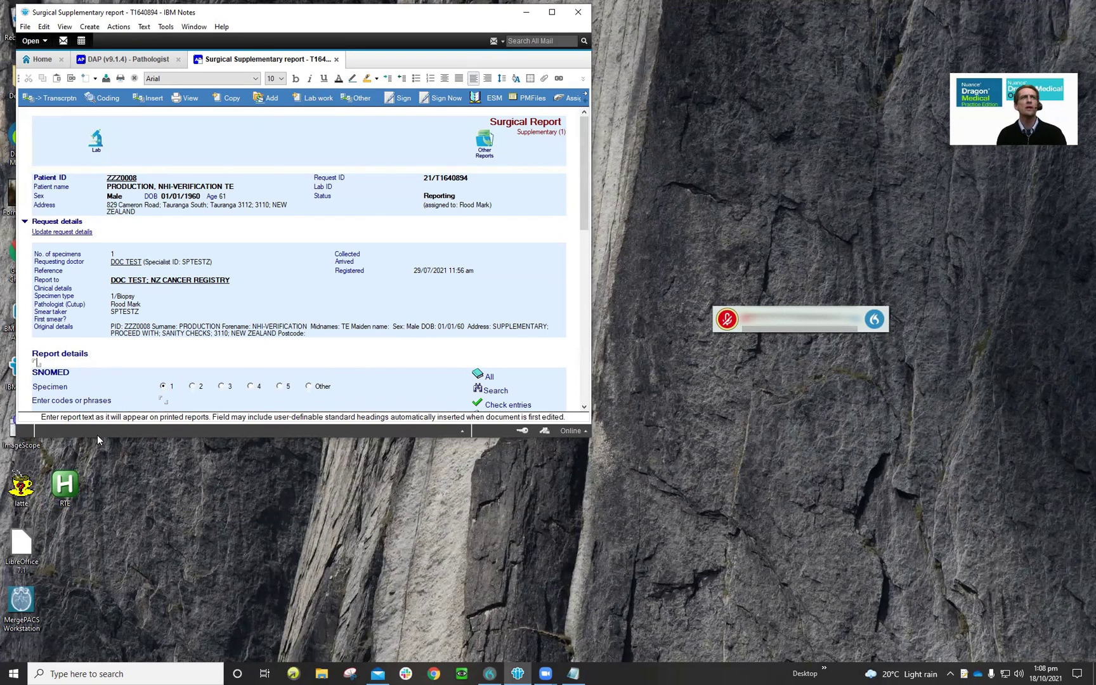
key("KP_Add")
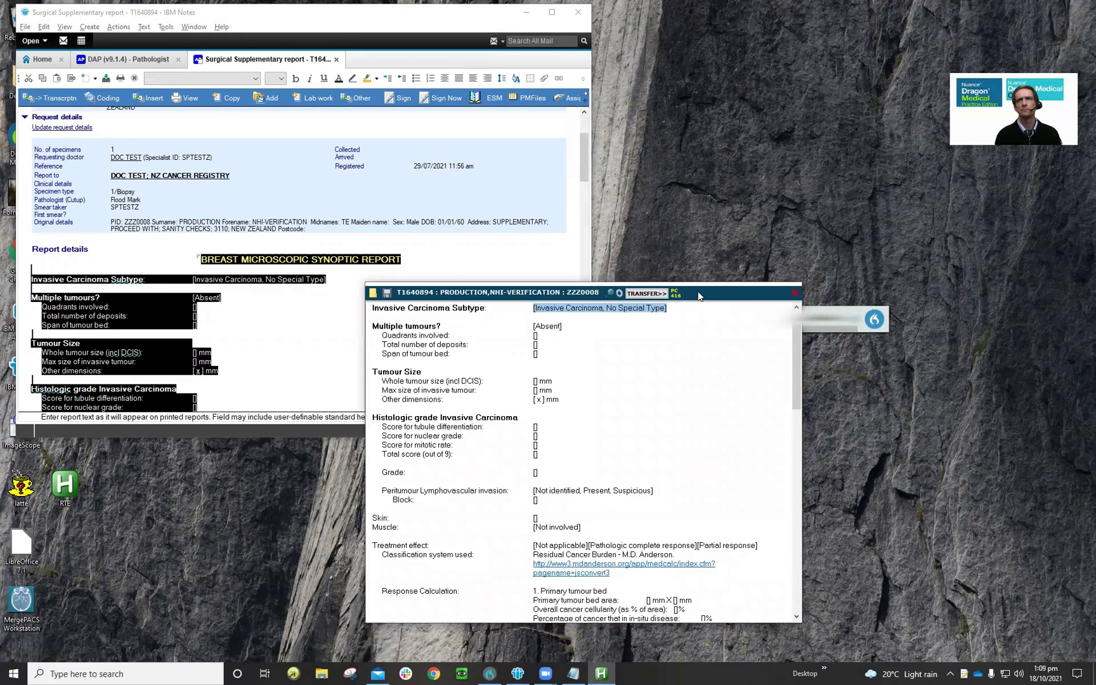
- Turn dictation off, look through the RTE template text, and clear it from the editor
left_click(727, 319)
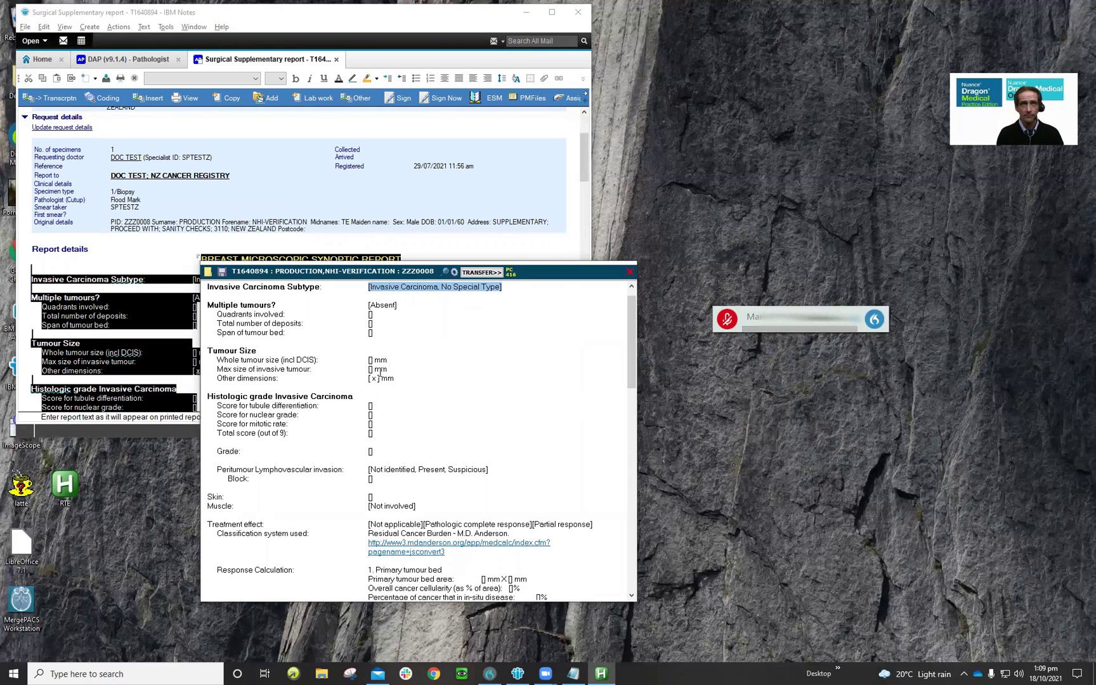
scroll(504, 436, "up", 1)
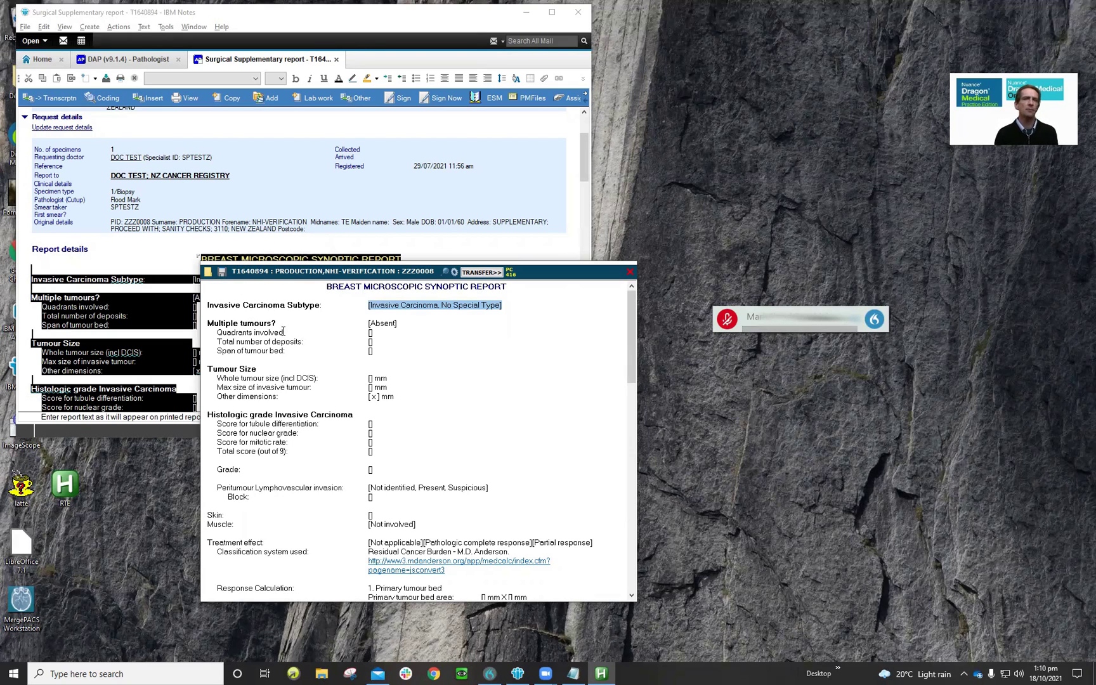
scroll(284, 331, "down", 5)
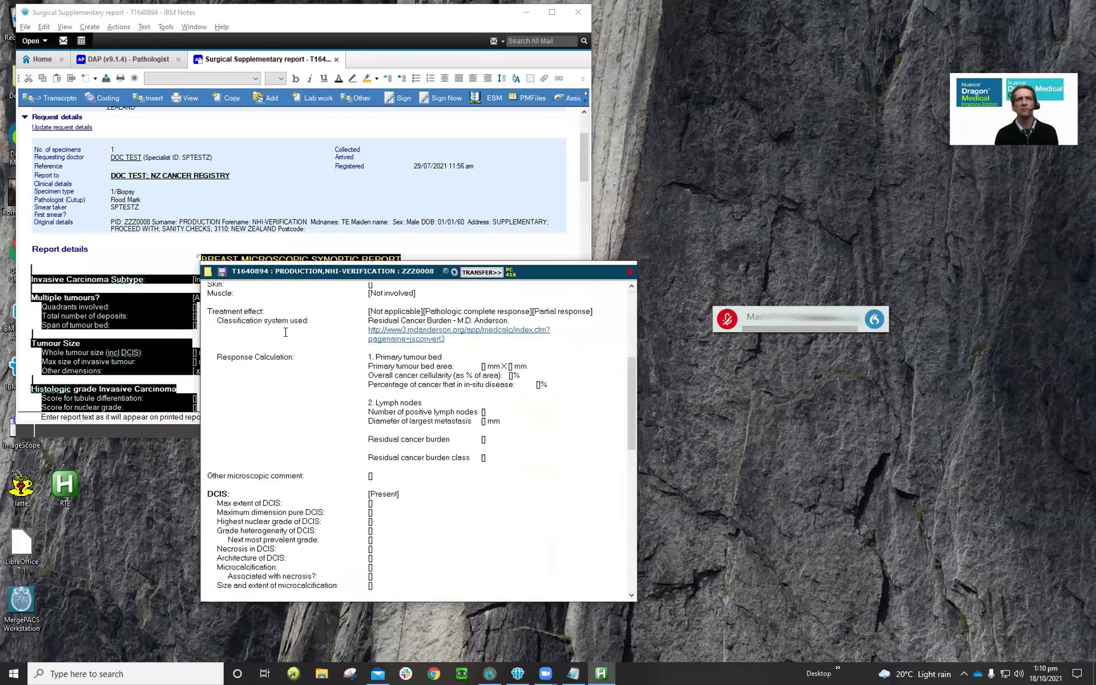
scroll(286, 330, "up", 5)
scroll(285, 331, "up", 1)
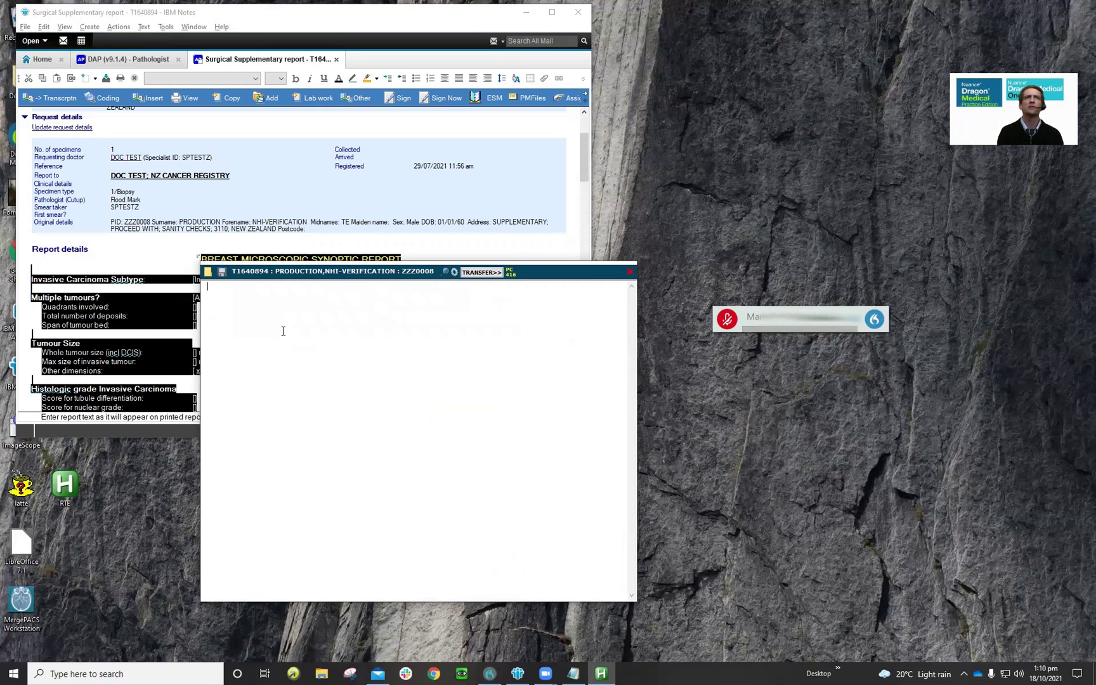
- Load RTE.rtf from C:\Pathlab\Logs into the RTE editor
left_click(213, 273)
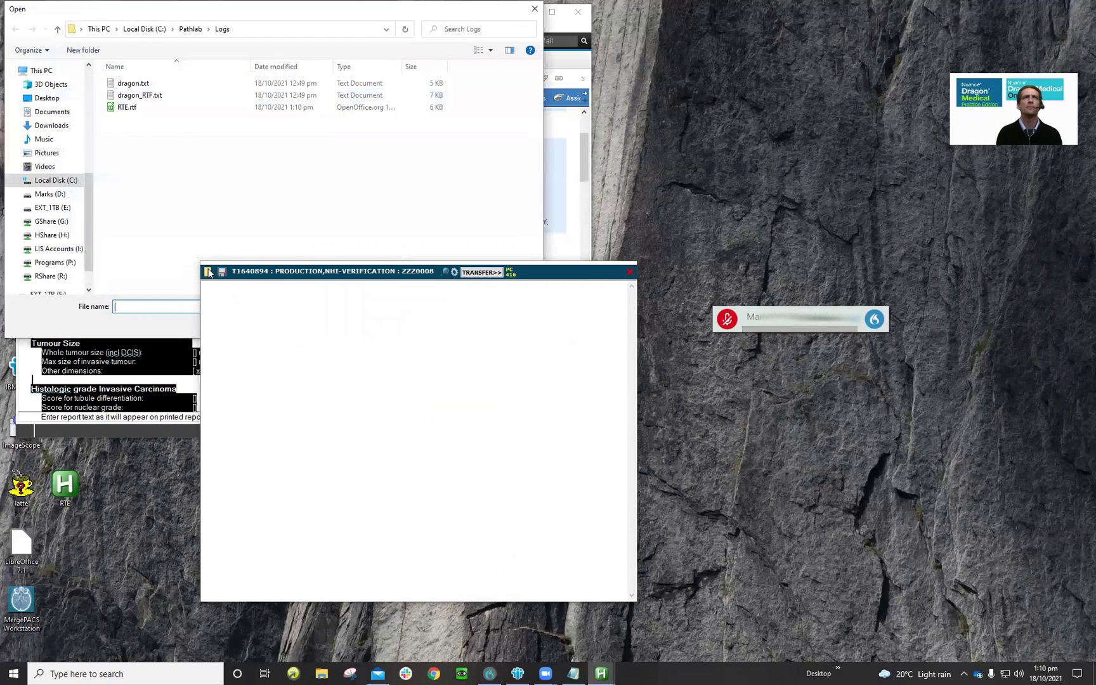
double_click(125, 108)
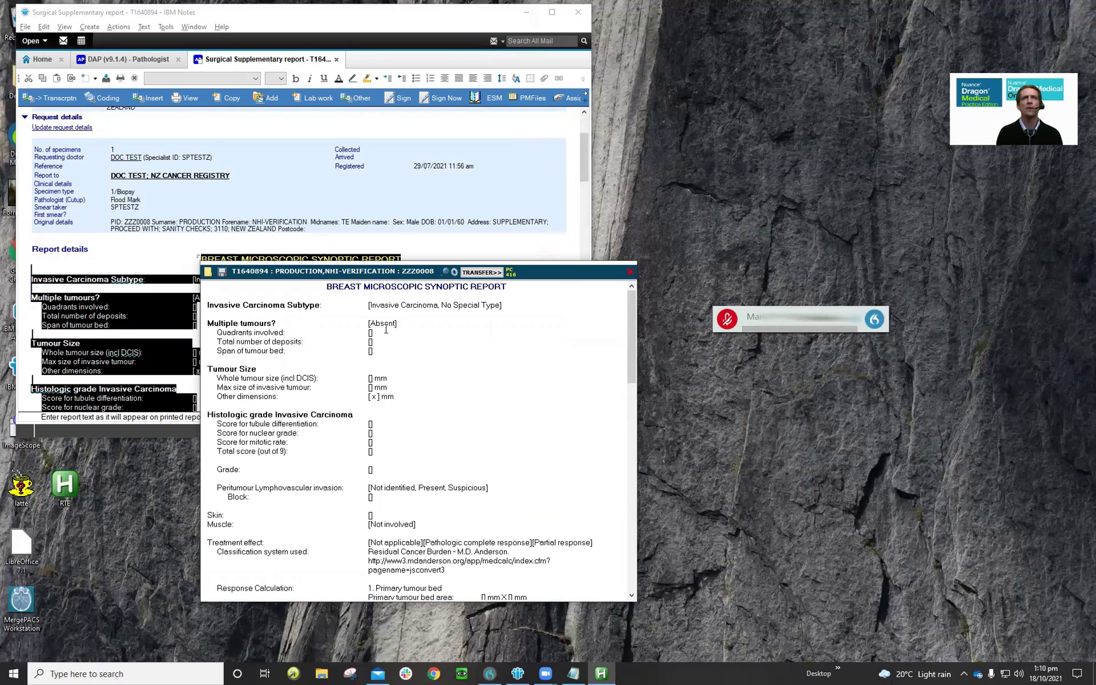
left_click(454, 273)
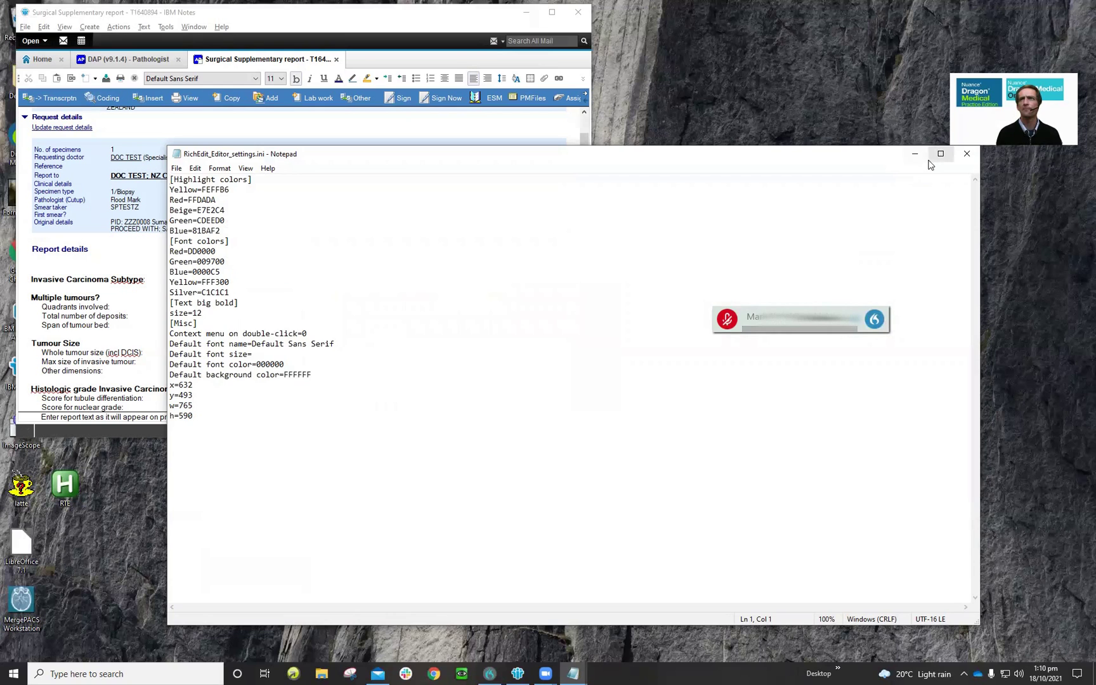
left_click(967, 159)
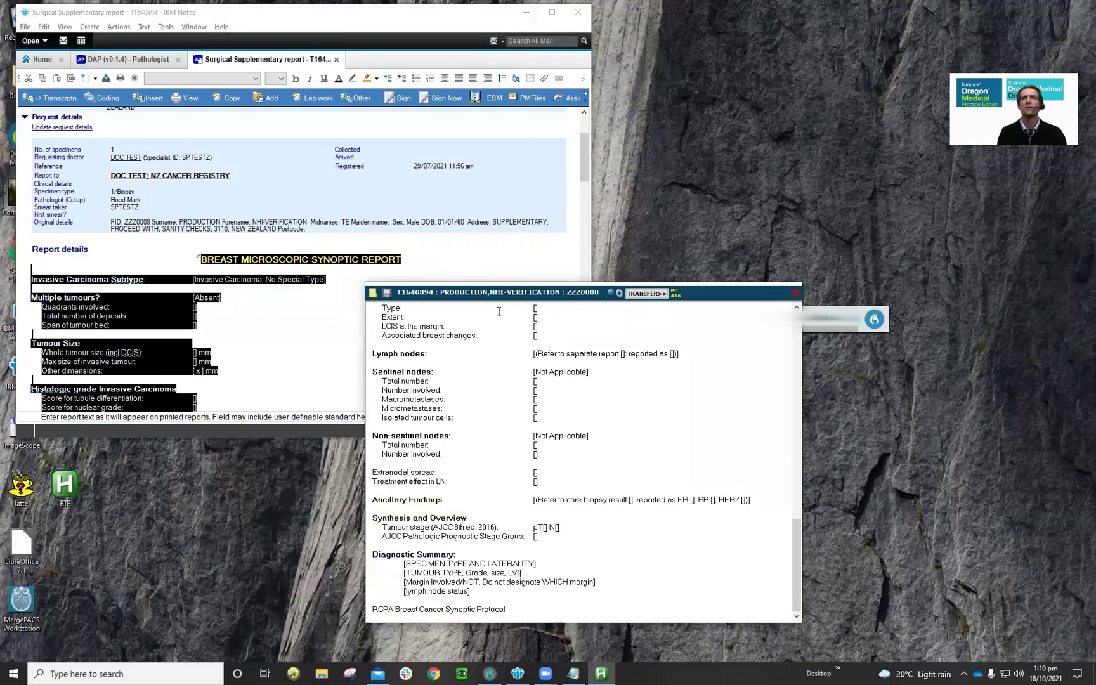
- Reposition the RTE report editor window to the left side of the screen
left_click_drag(796, 565, 800, 330)
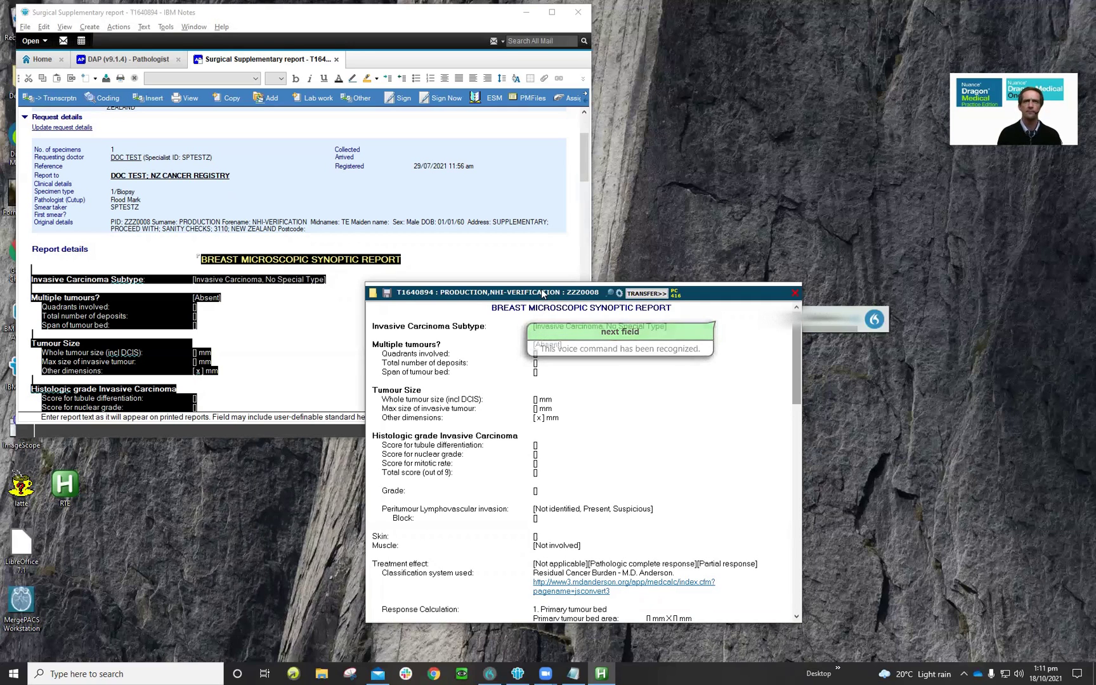
left_click_drag(542, 293, 290, 295)
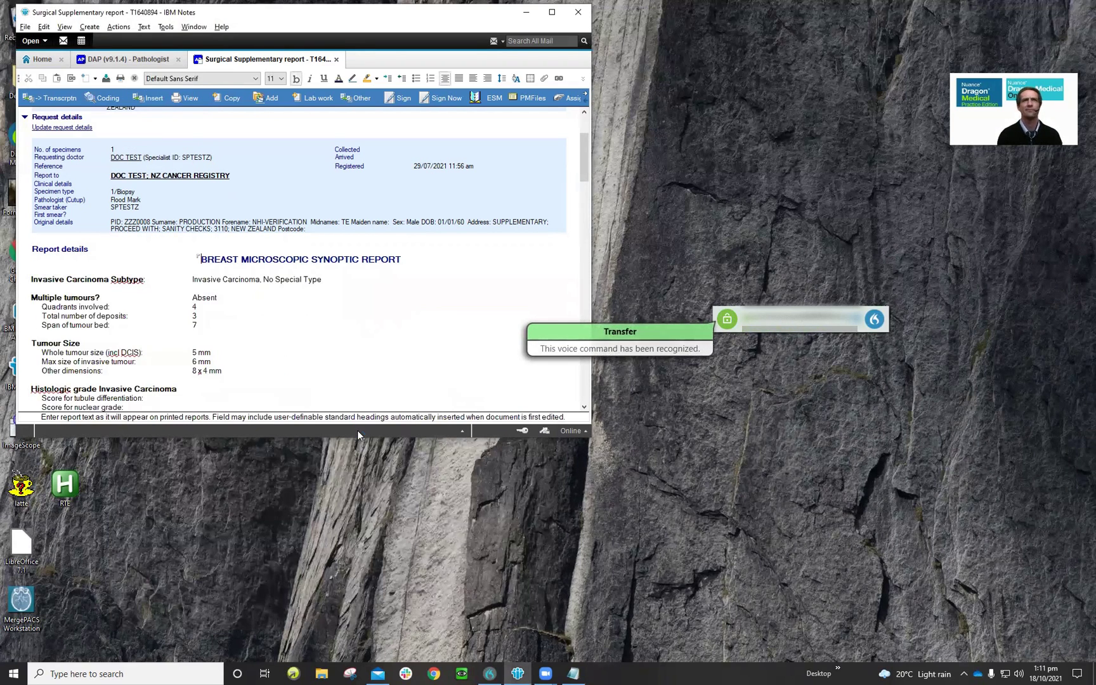
left_click(727, 319)
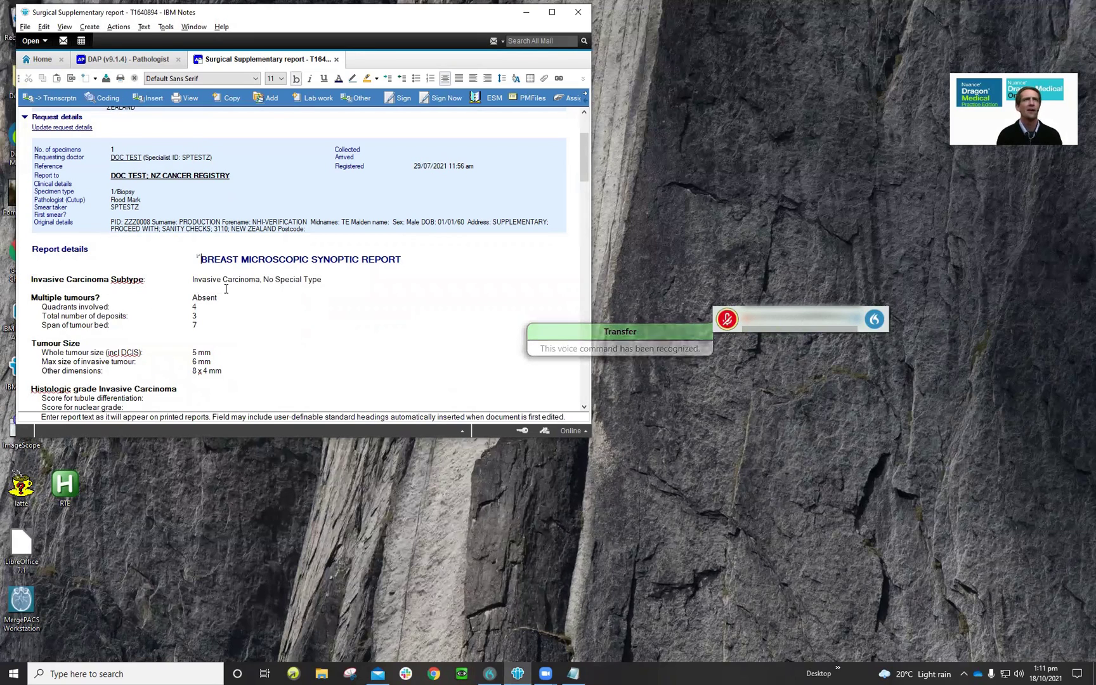
scroll(226, 289, "down", 10)
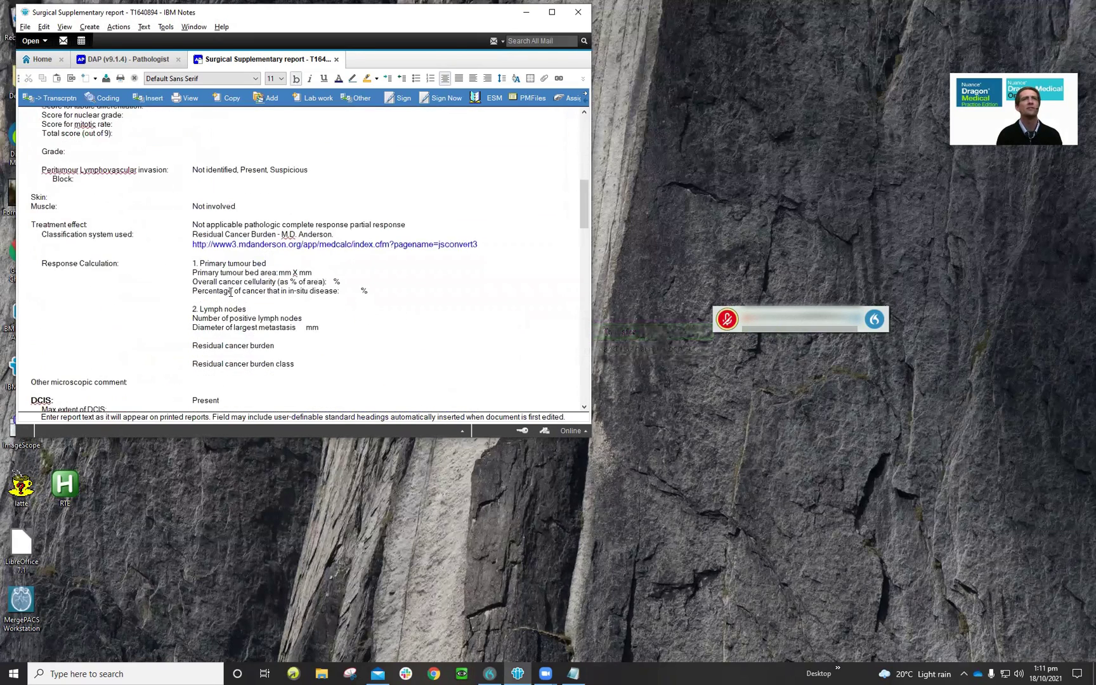
scroll(232, 293, "down", 10)
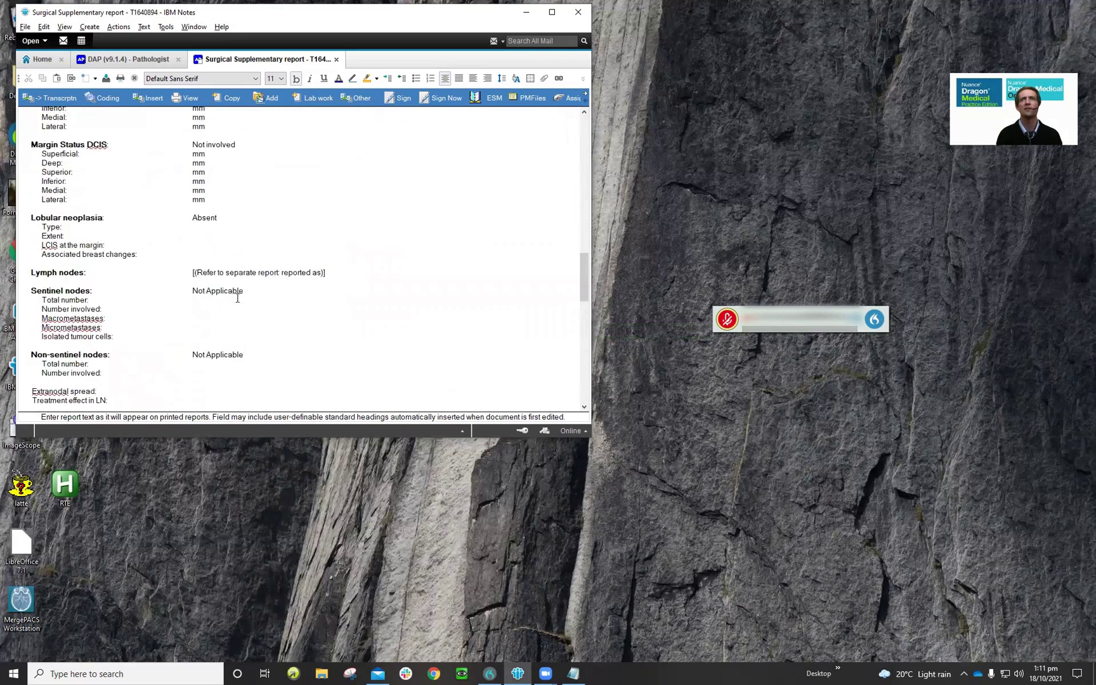
scroll(239, 298, "down", 5)
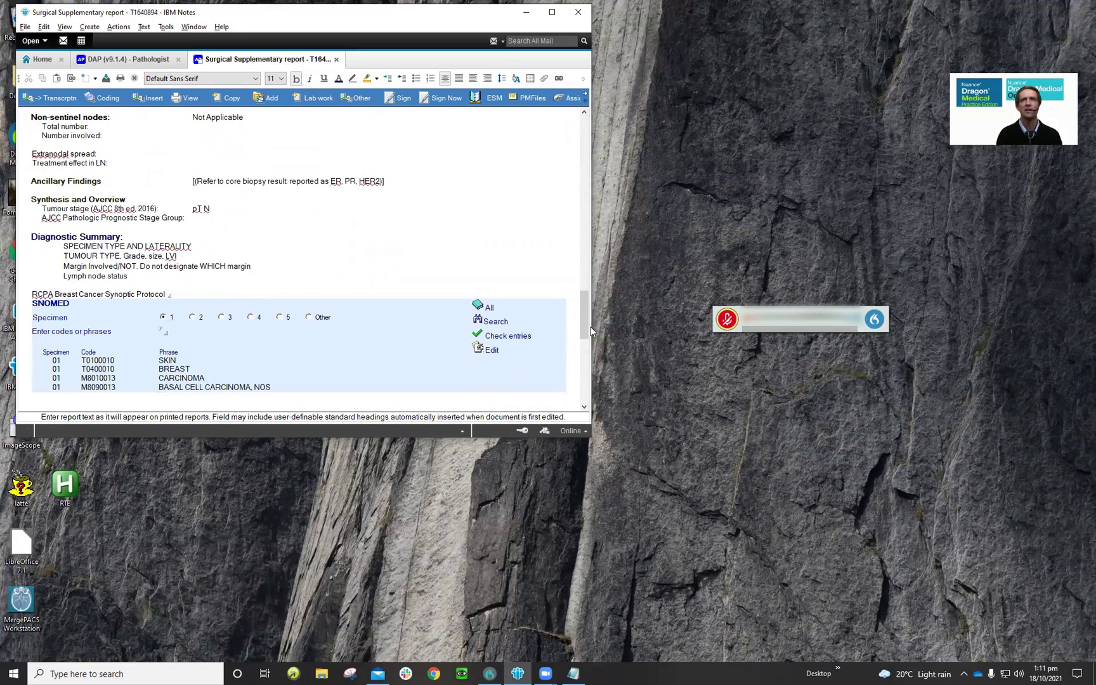